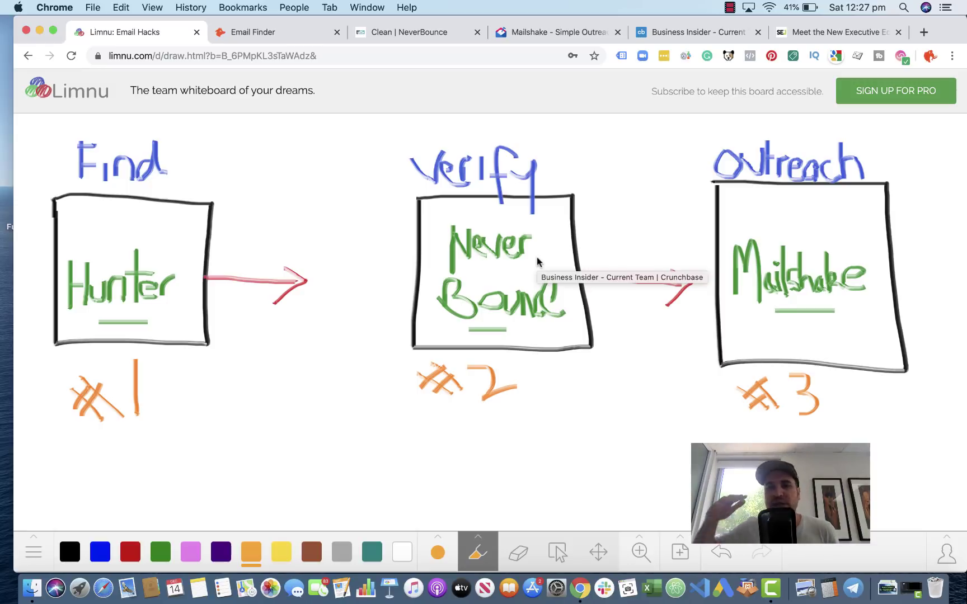
Find a best-guess address for Microsoft's CEO in Hunter.io's Email Finder at microsoft.com.
key(super+2)
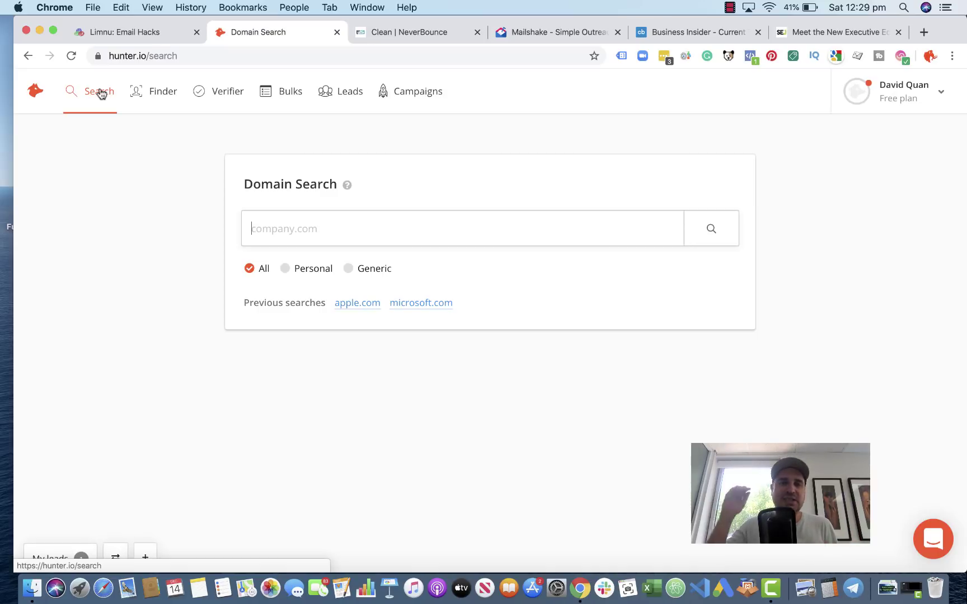
click(158, 94)
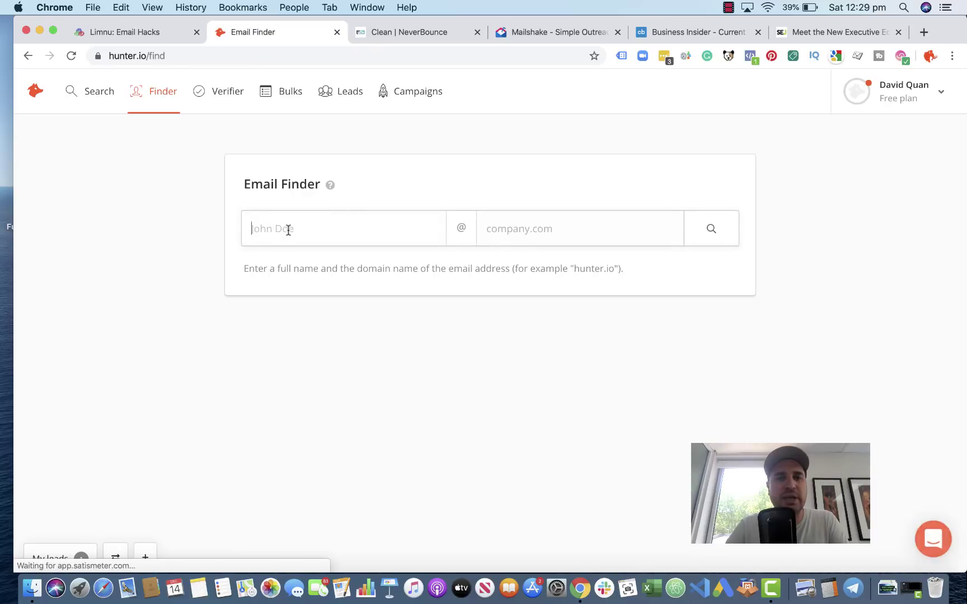
text(sataya nad)
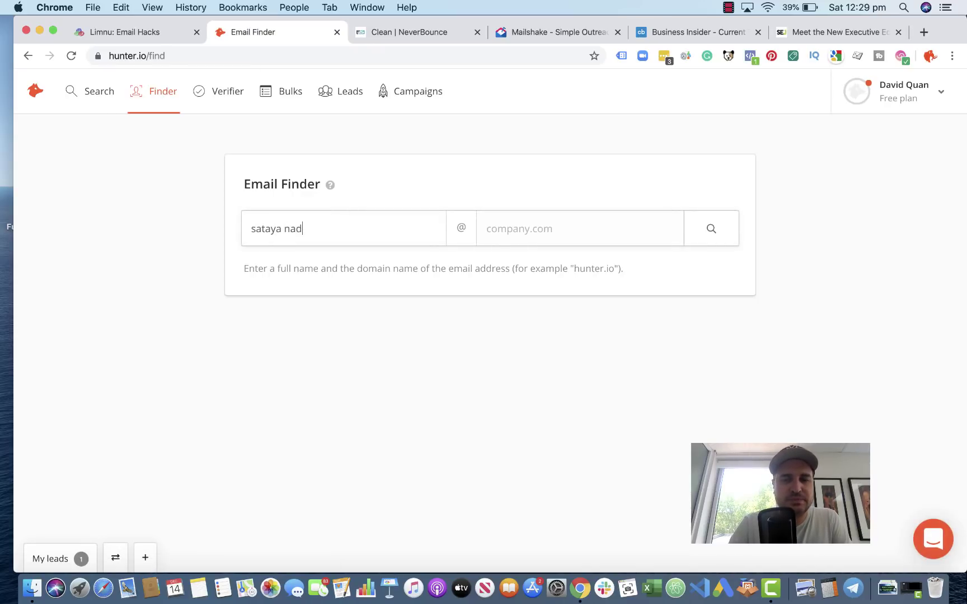
text(ella)
click(539, 227)
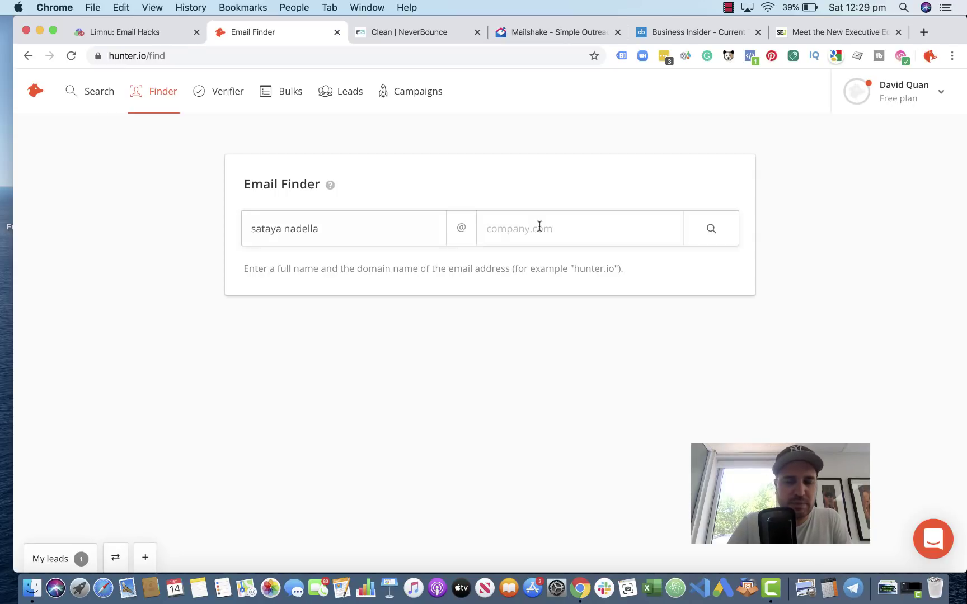
text(micro)
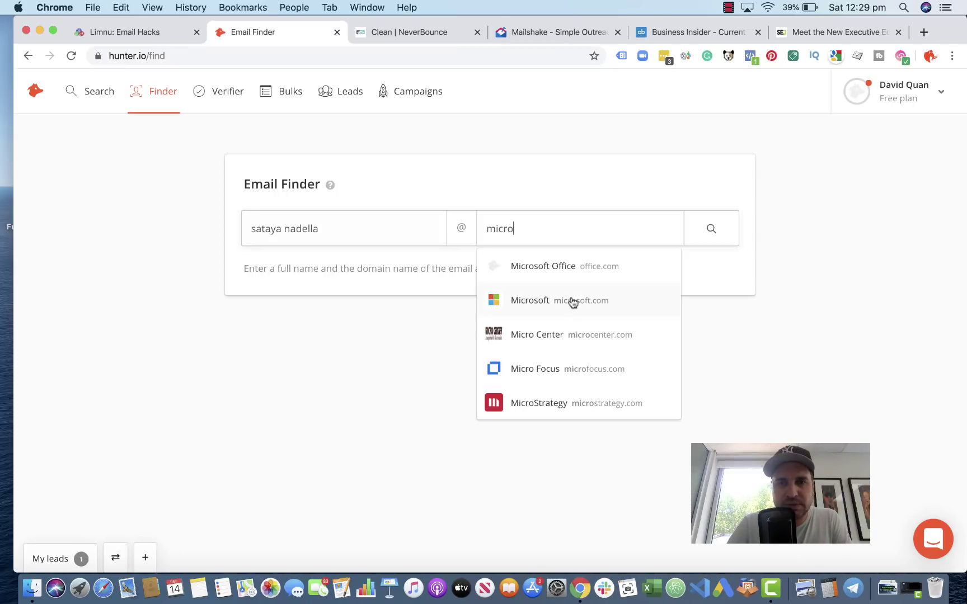
click(572, 302)
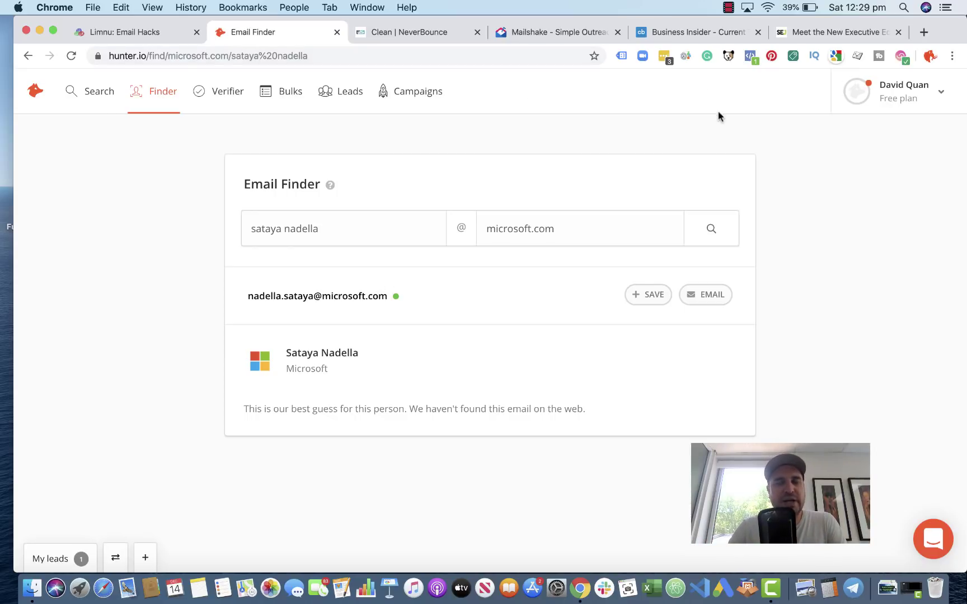
Dismiss the popup and copy the new executive editor's name from the Search Engine Journal headline.
click(842, 35)
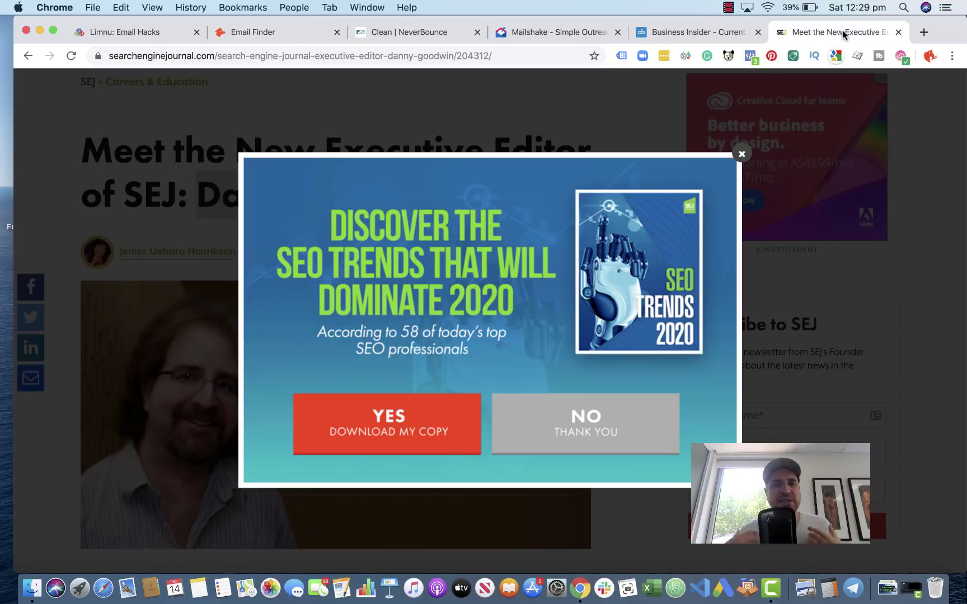
click(742, 154)
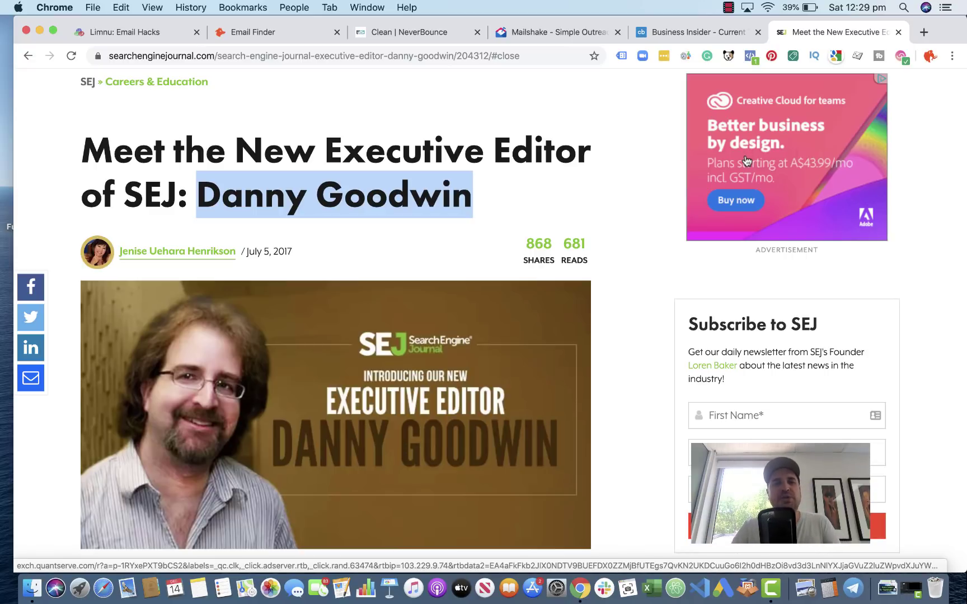
click(470, 203)
drag(470, 203, 203, 209)
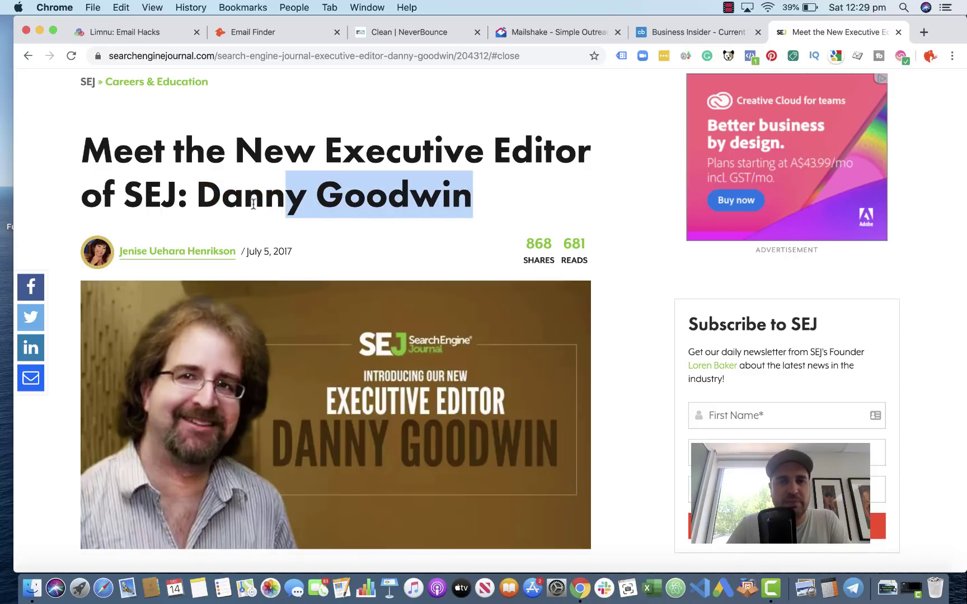
key(super+c)
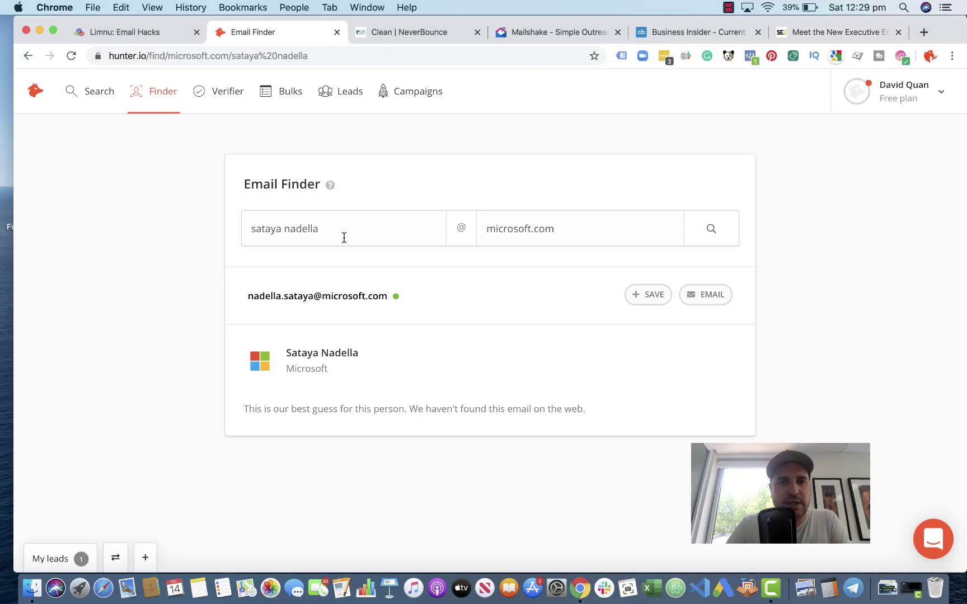
Search Hunter.io's Email Finder for Danny Goodwin at searchenginejournal.com.
drag(344, 237, 202, 236)
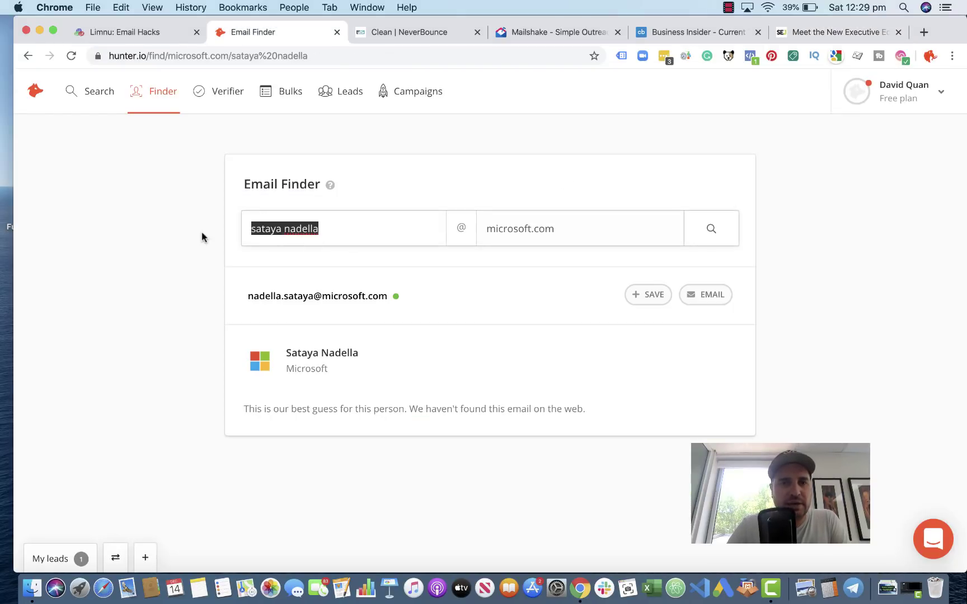
key(super+v)
drag(590, 232, 396, 220)
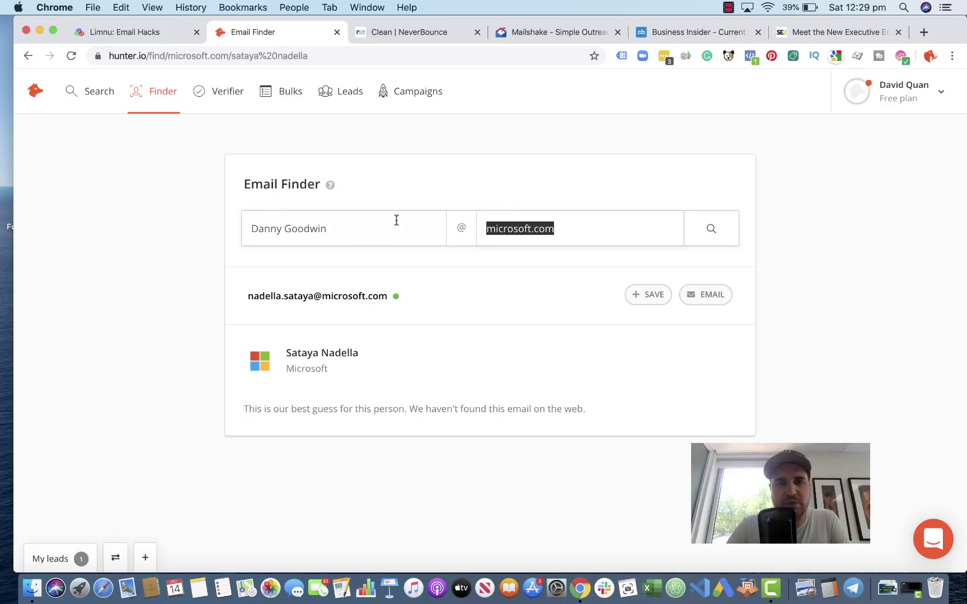
text(search)
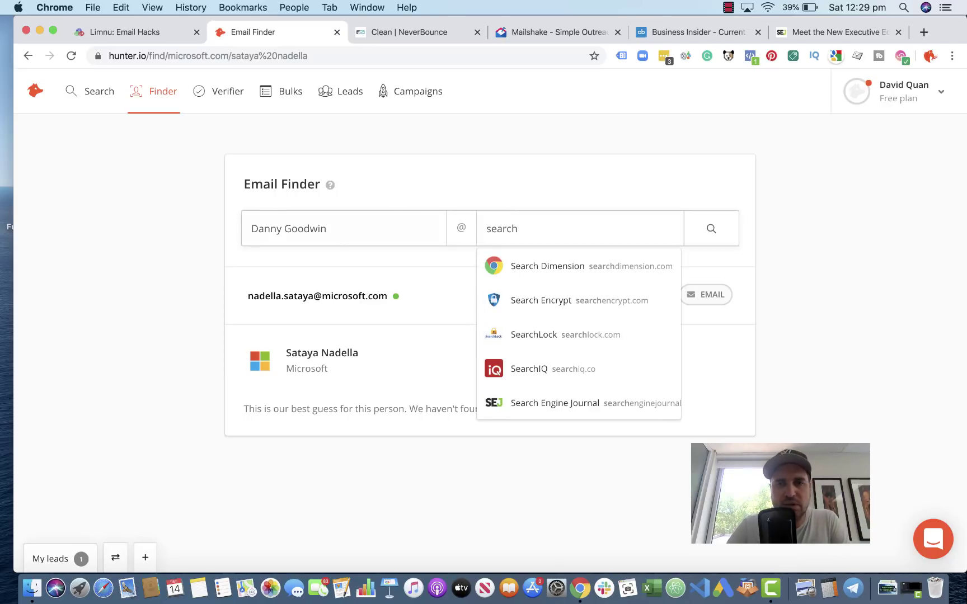
text(e)
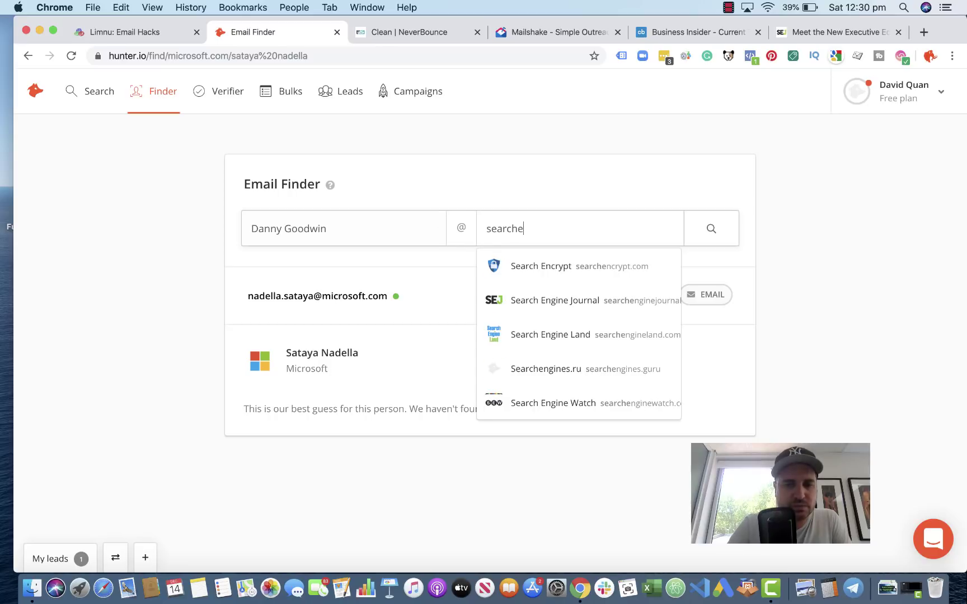
text(ng)
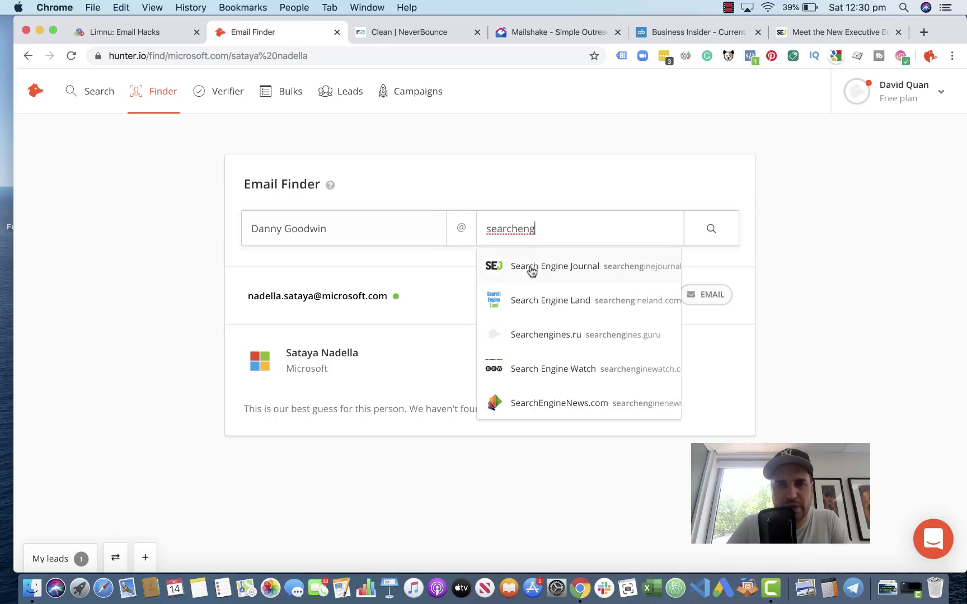
click(531, 270)
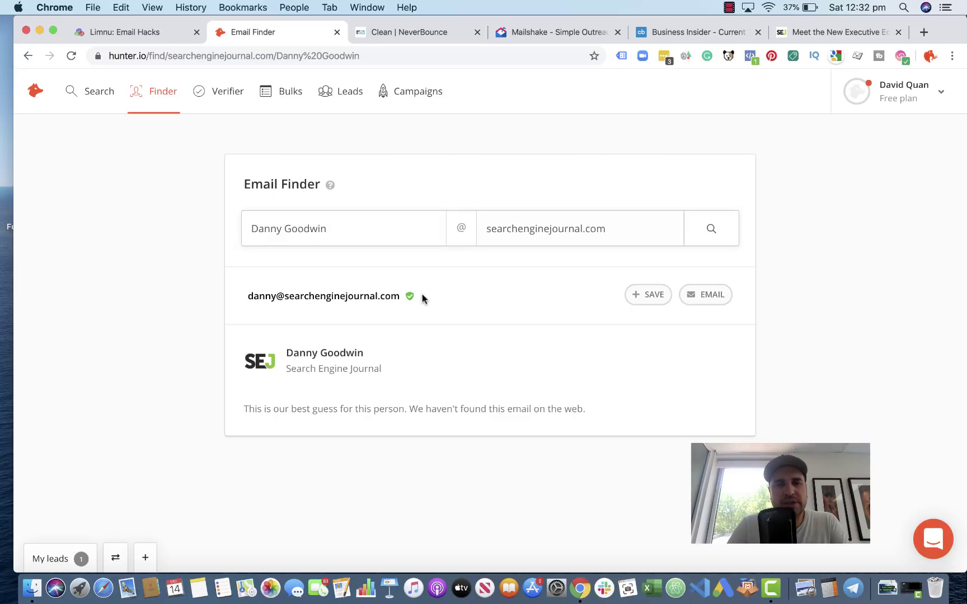
Check the found searchenginejournal.com address in Hunter.io's Email Verifier.
click(227, 92)
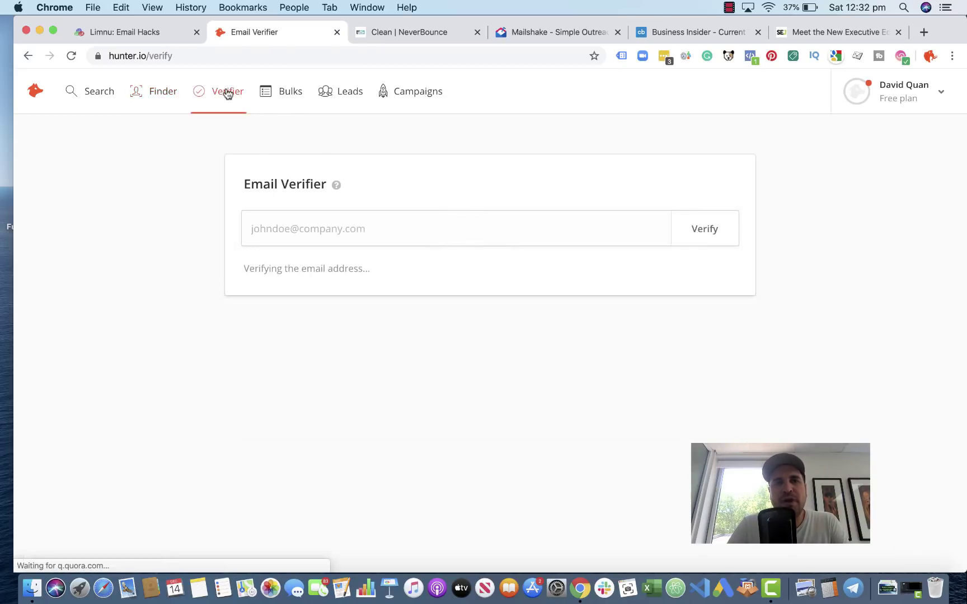
key(super+v)
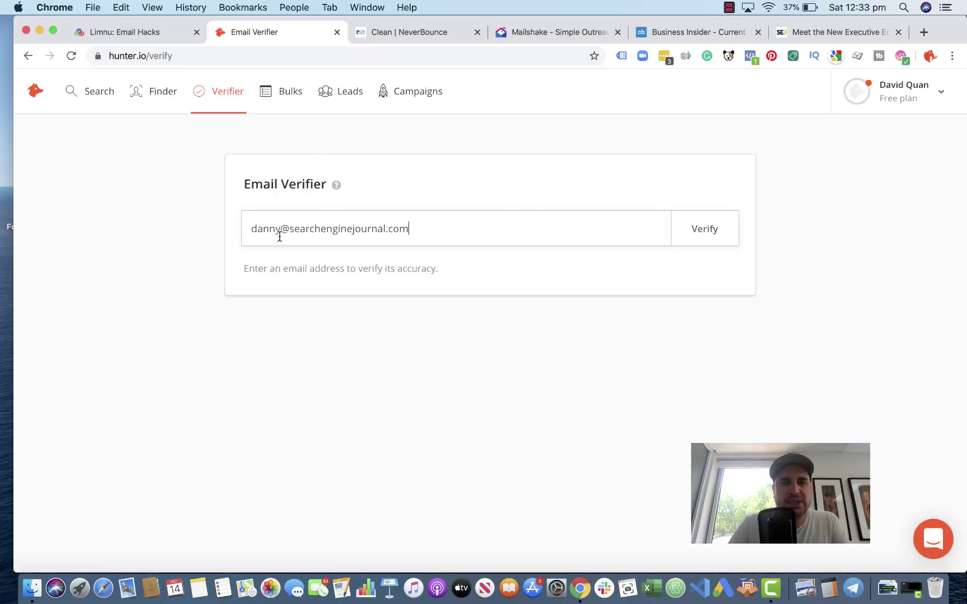
click(710, 229)
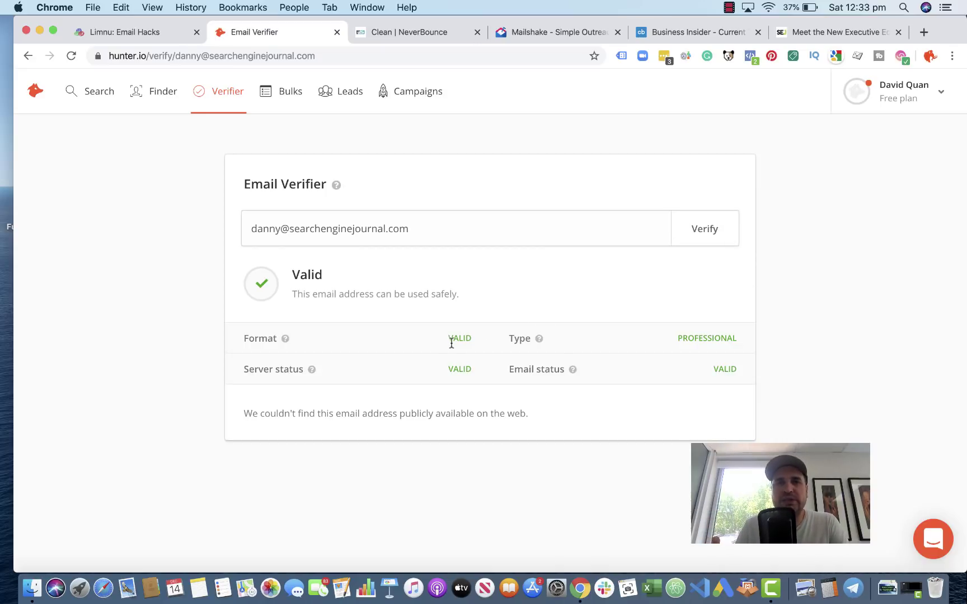
Validate Danny Goodwin's searchenginejournal.com address with NeverBounce's single-email Verify tool.
click(422, 32)
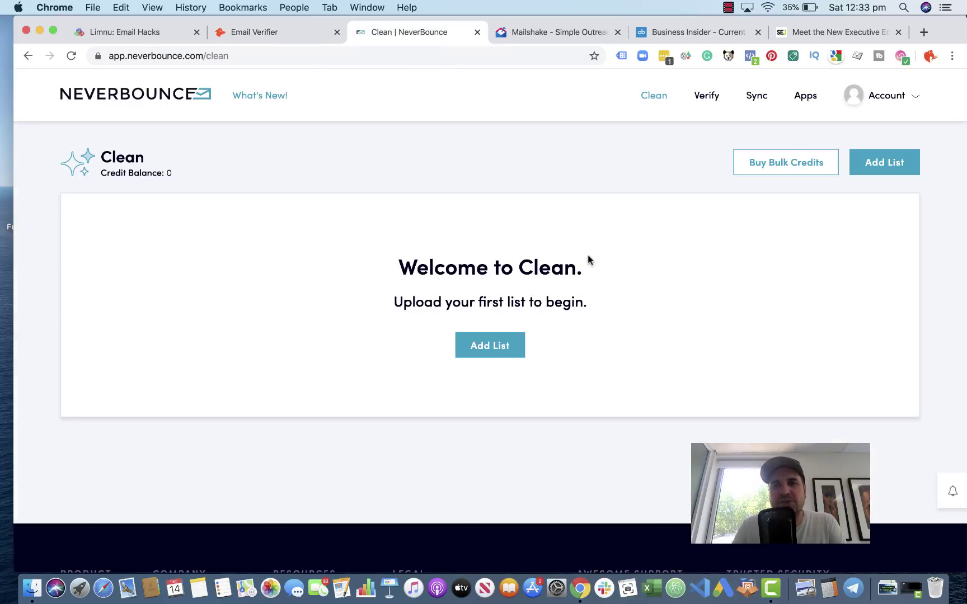
click(713, 96)
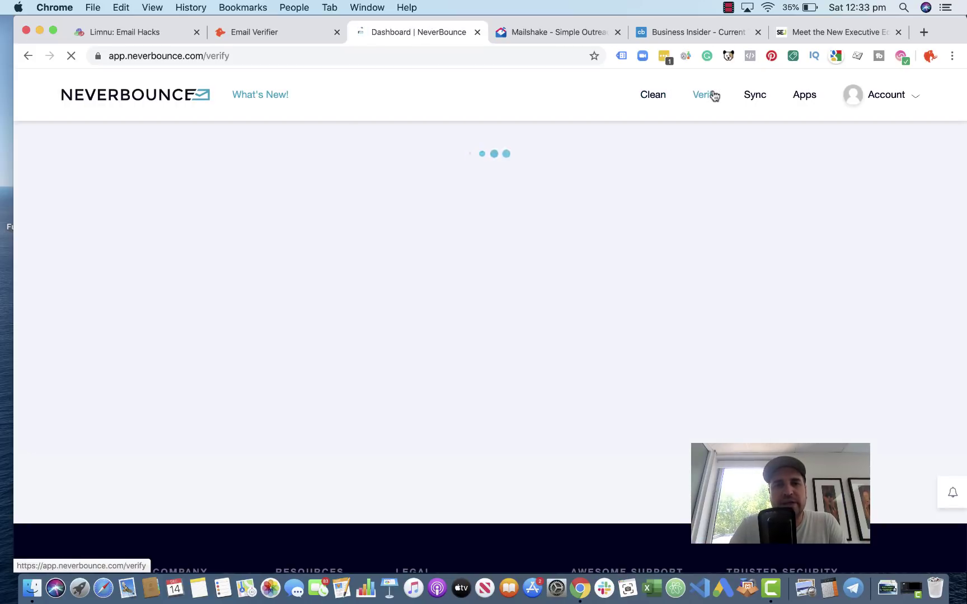
click(182, 331)
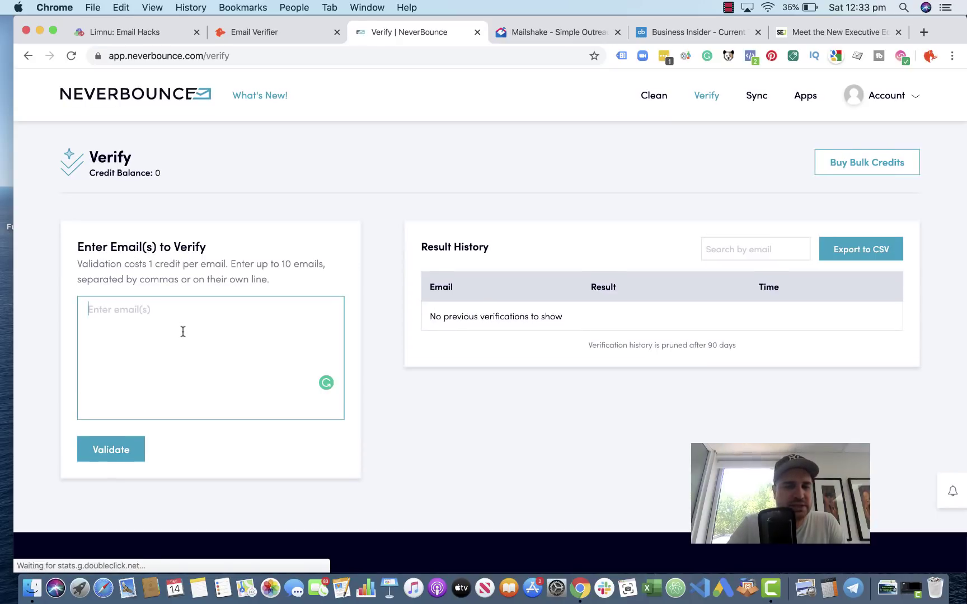
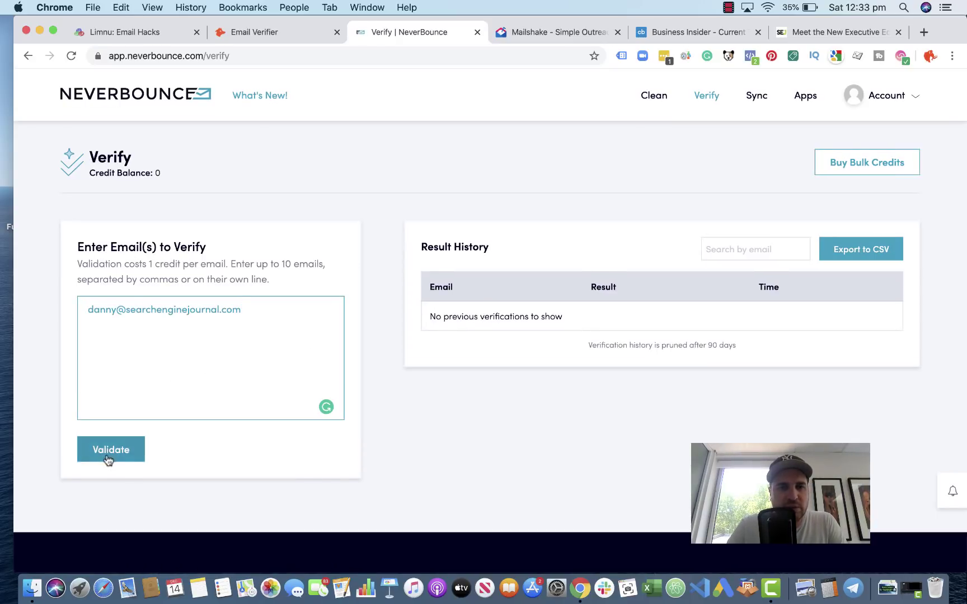
click(111, 451)
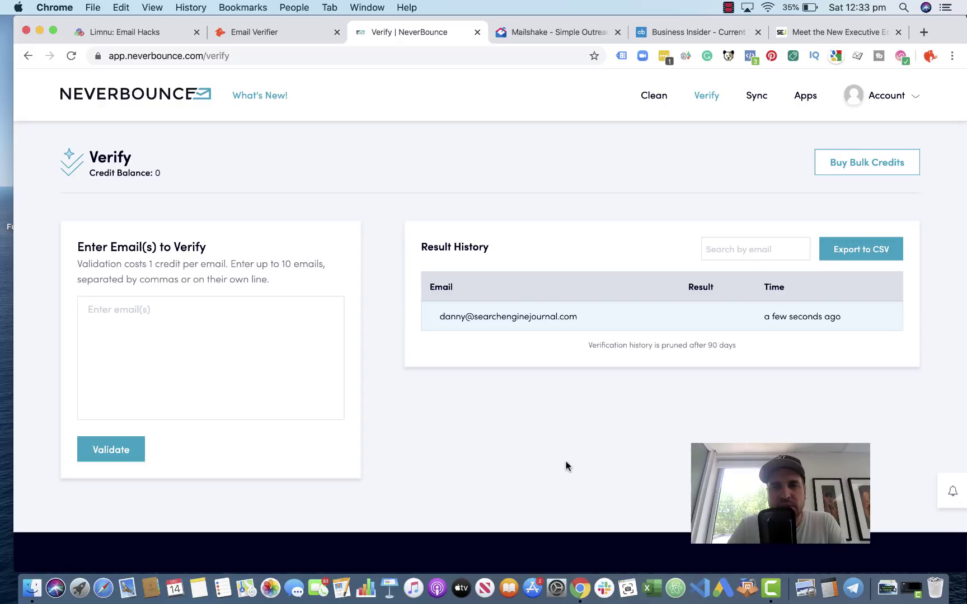